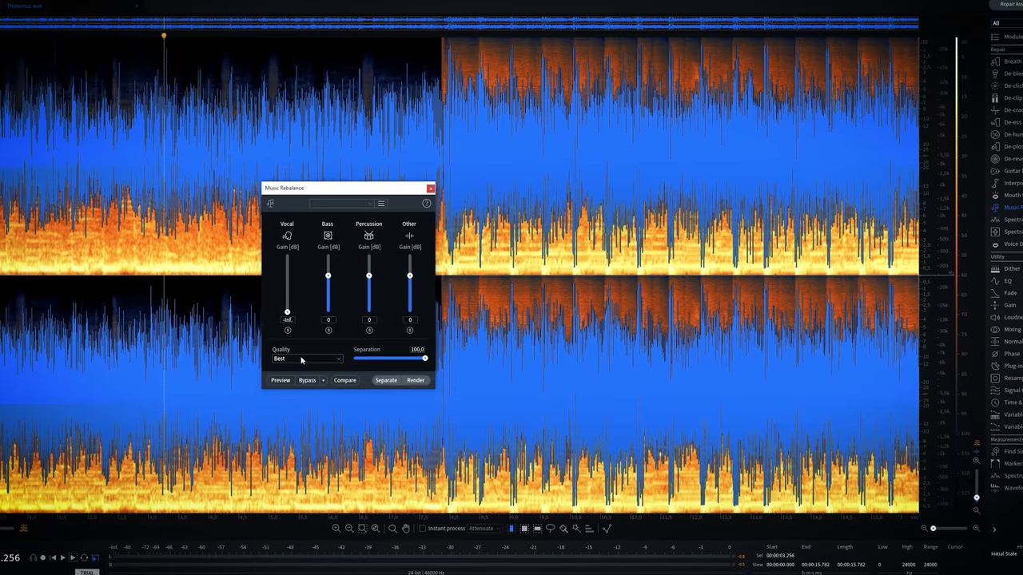
Step: Render Music Rebalance with Best quality, the Vocal gain at -Inf and Separation at 100
{"action": "left_click", "coordinate": [300, 350]}
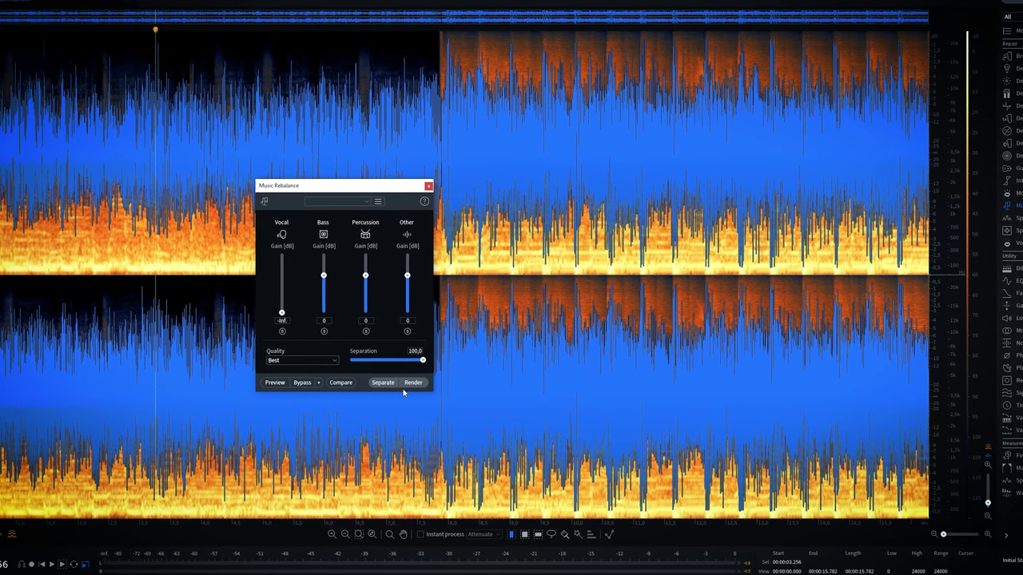
{"action": "left_click", "coordinate": [410, 384]}
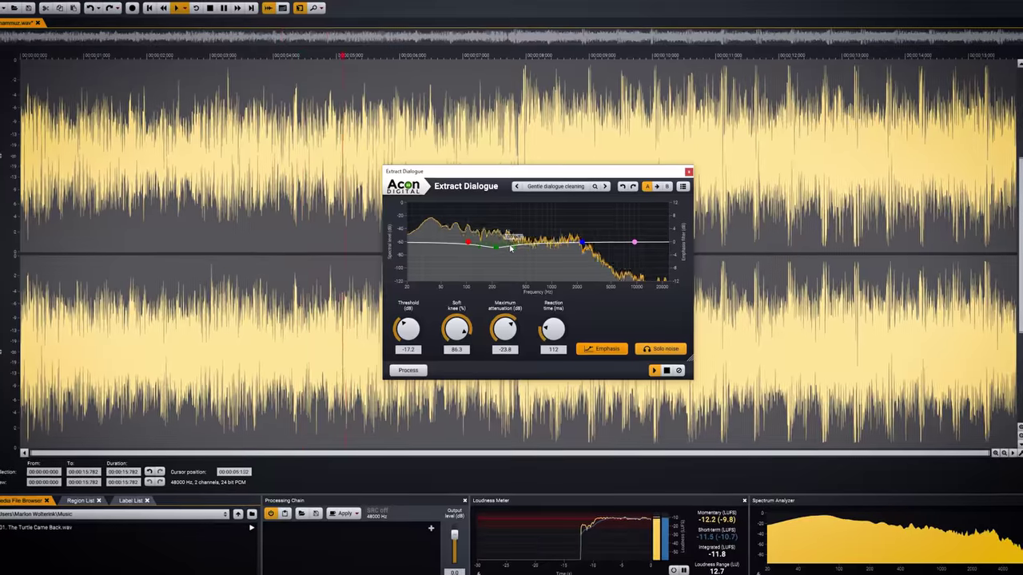
Step: In Acoustica's Extract Dialogue, lower the green emphasis band near 200 Hz
{"action": "left_click_drag", "start_coordinate": [496, 246], "coordinate": [494, 265]}
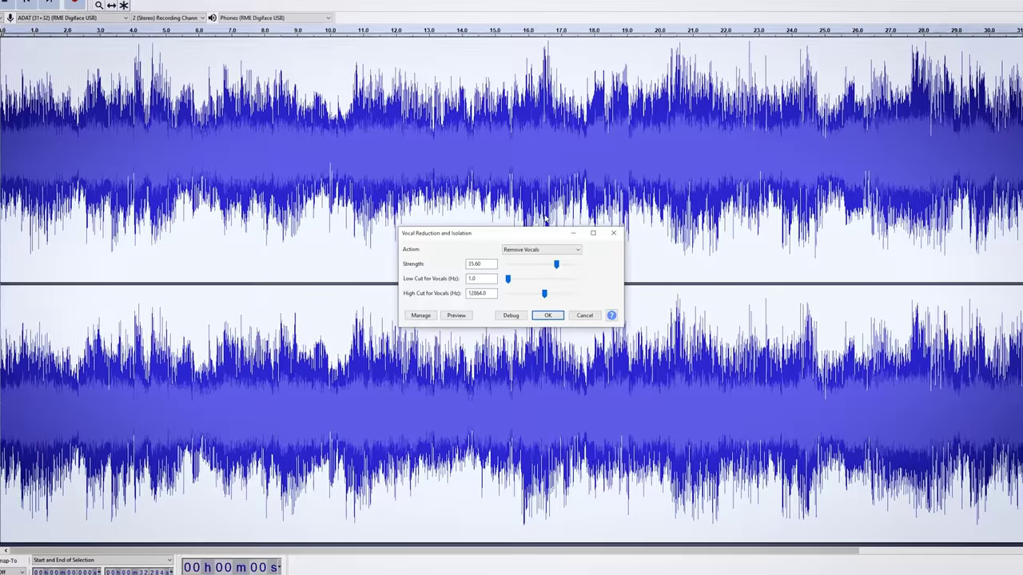
Step: In Audacity's Vocal Reduction and Isolation effect, set the low cut for vocals to 100 Hz
{"action": "left_click_drag", "start_coordinate": [480, 278], "coordinate": [456, 278]}
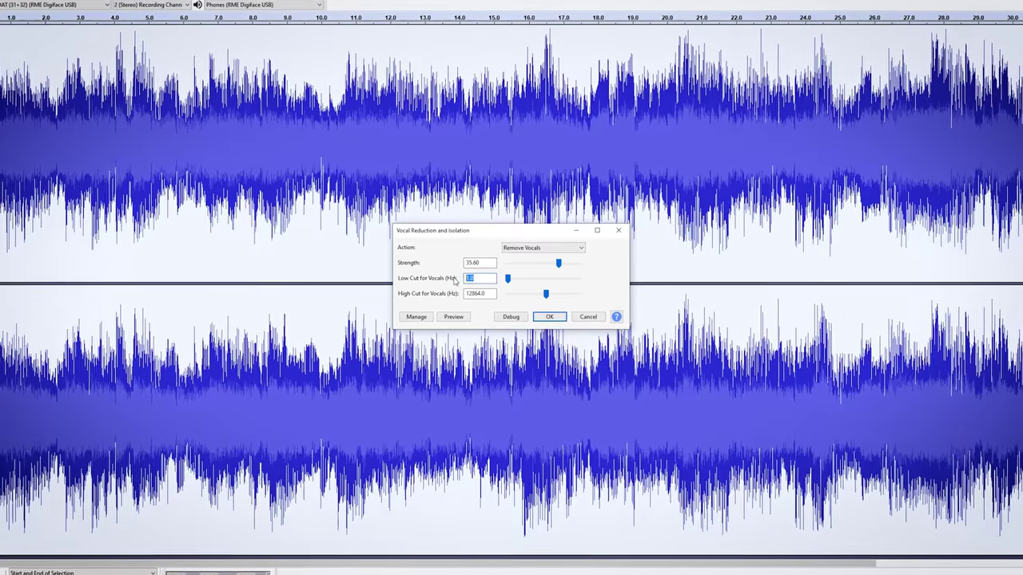
{"action": "type", "text": "100"}
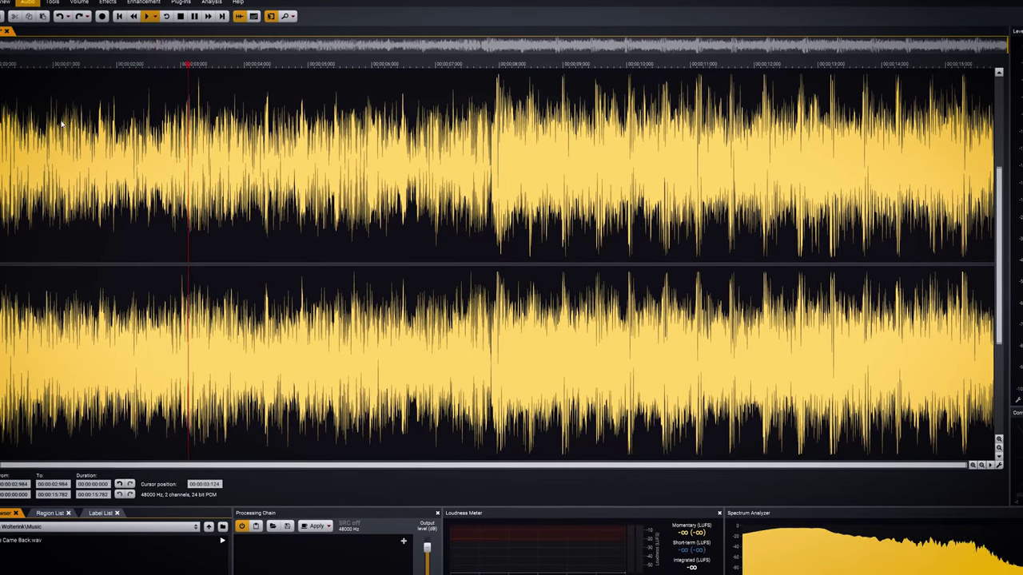
Step: Switch to Acoustica, open the Remix tool on the song and lower the Vocals level to its minimum
{"action": "left_click", "coordinate": [52, 2]}
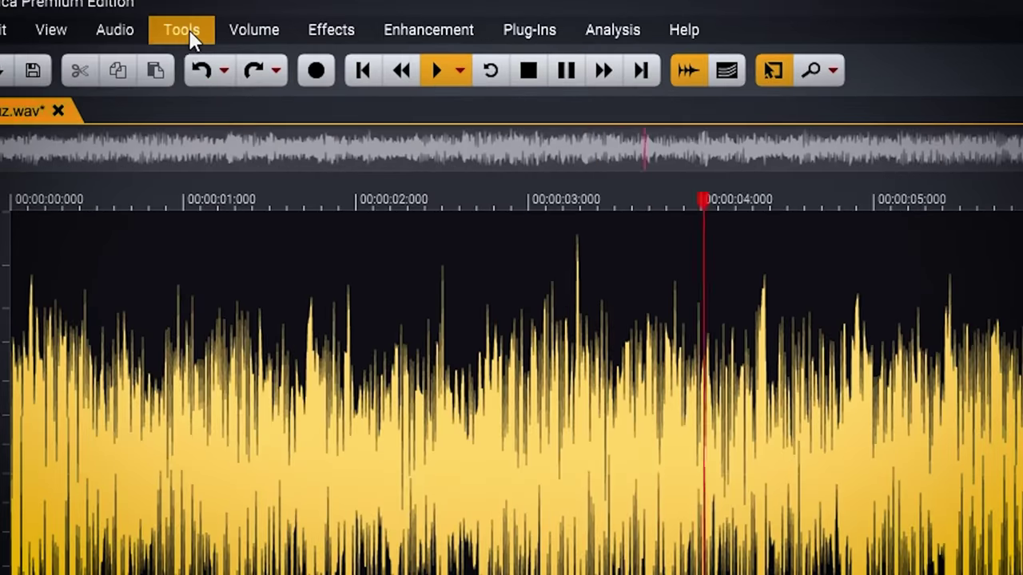
{"action": "left_click", "coordinate": [190, 36]}
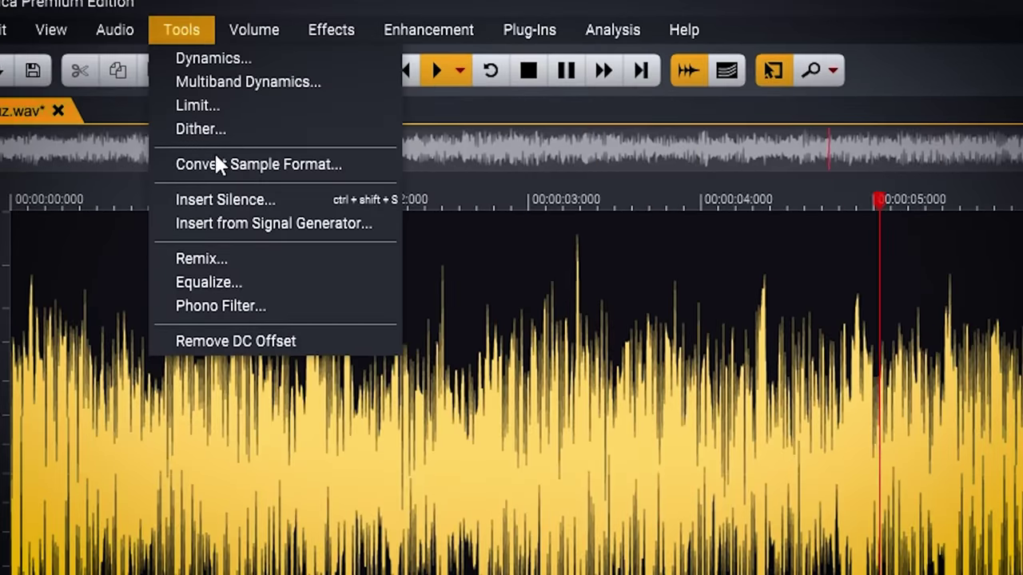
{"action": "left_click", "coordinate": [200, 258]}
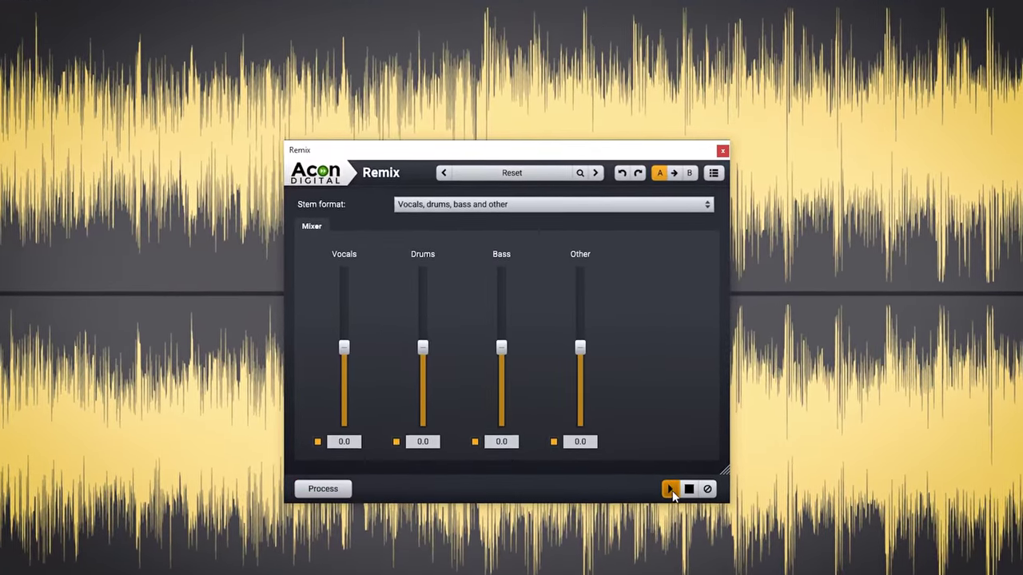
{"action": "left_click_drag", "start_coordinate": [342, 347], "coordinate": [335, 435]}
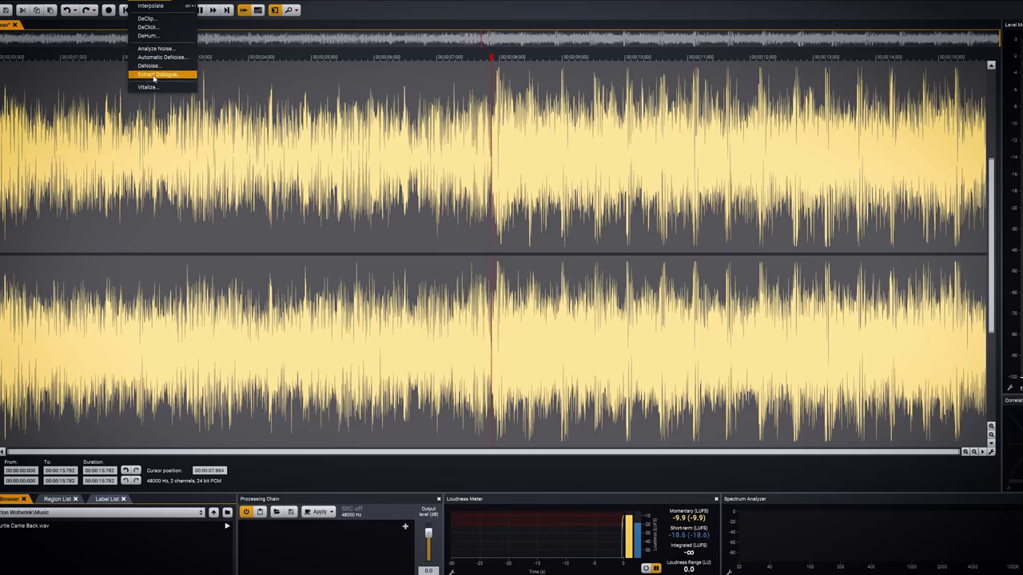
Step: Open Extract Dialogue, solo the noise, and set the threshold to -17.2 dB and the maximum attenuation to -23.8 dB
{"action": "left_click", "coordinate": [154, 75]}
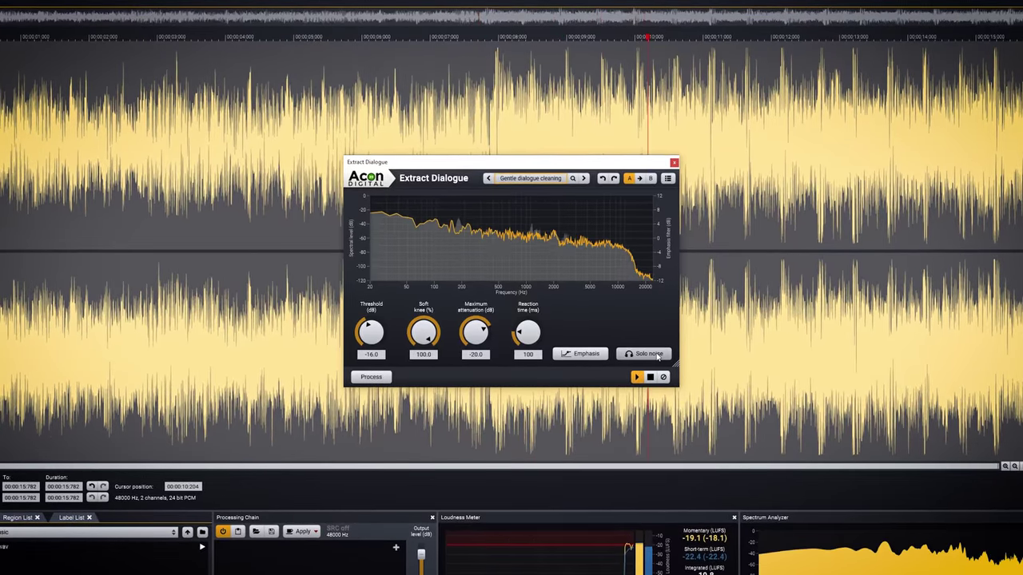
{"action": "left_click", "coordinate": [651, 352]}
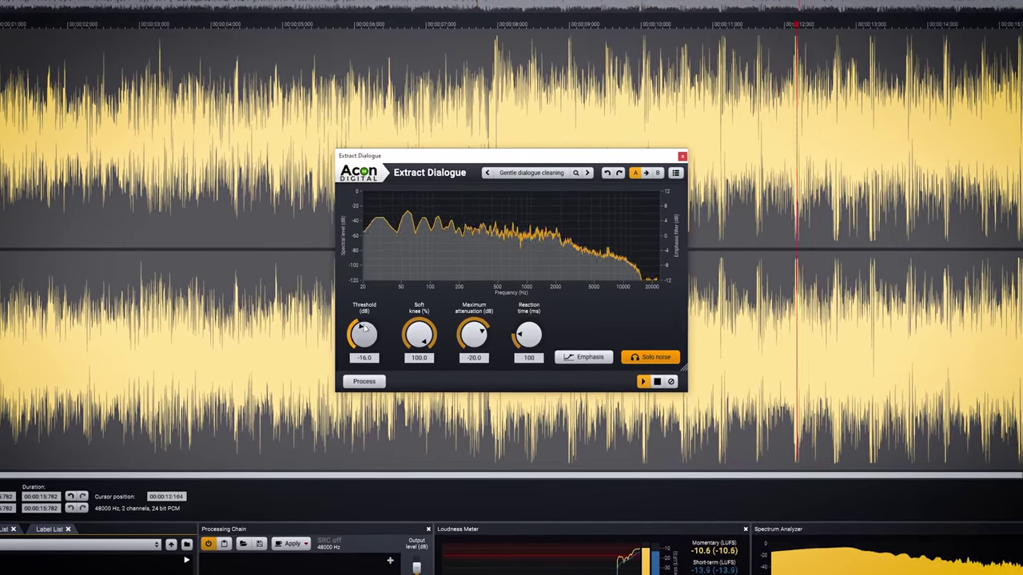
{"action": "left_click_drag", "start_coordinate": [368, 331], "coordinate": [356, 342]}
{"action": "left_click_drag", "start_coordinate": [474, 333], "coordinate": [473, 335]}
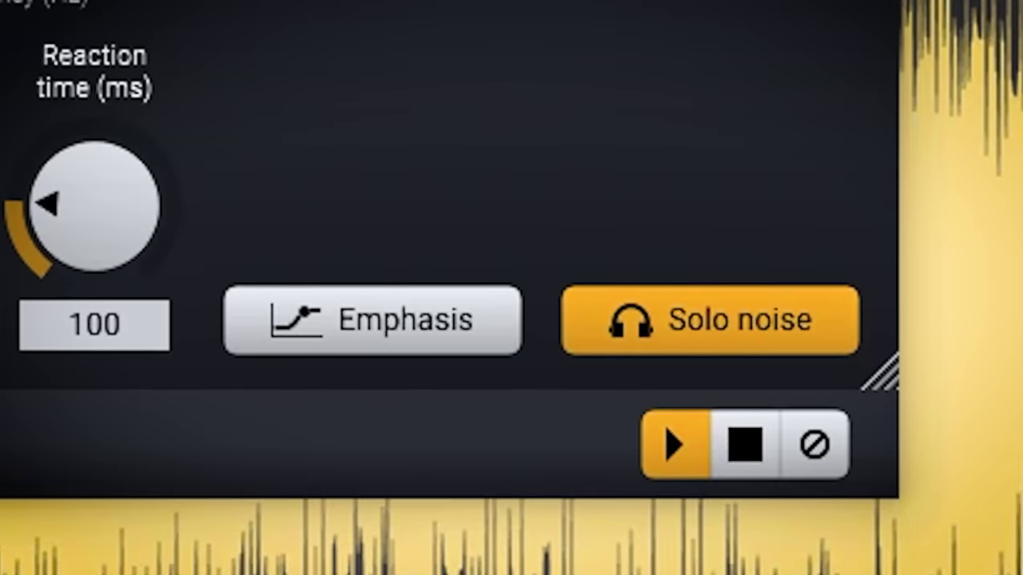
Step: Set the Extract Dialogue reaction time to 112 ms with Emphasis enabled, and process the audio
{"action": "left_click_drag", "start_coordinate": [87, 200], "coordinate": [136, 228]}
{"action": "left_click", "coordinate": [450, 345]}
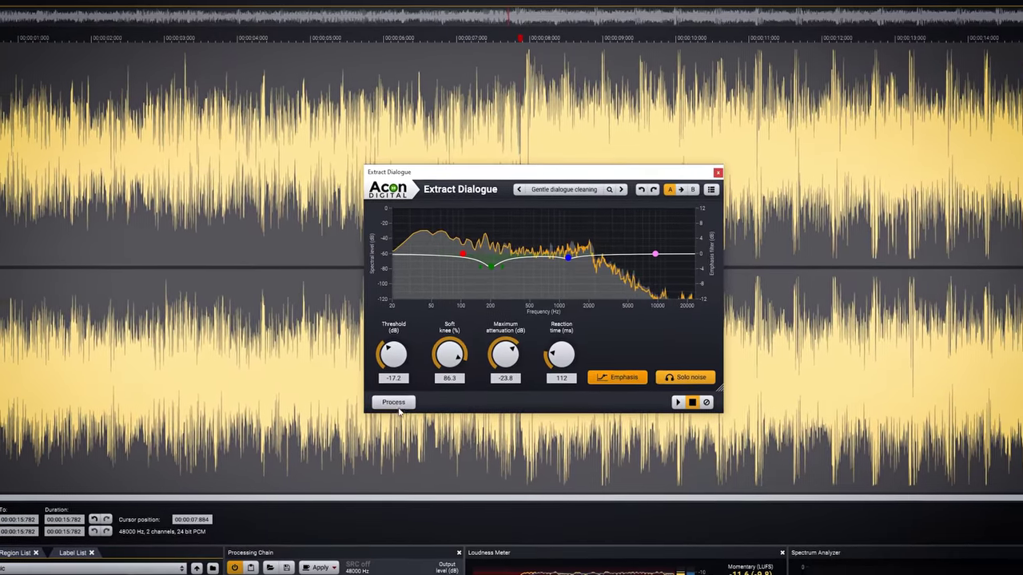
{"action": "left_click", "coordinate": [399, 408]}
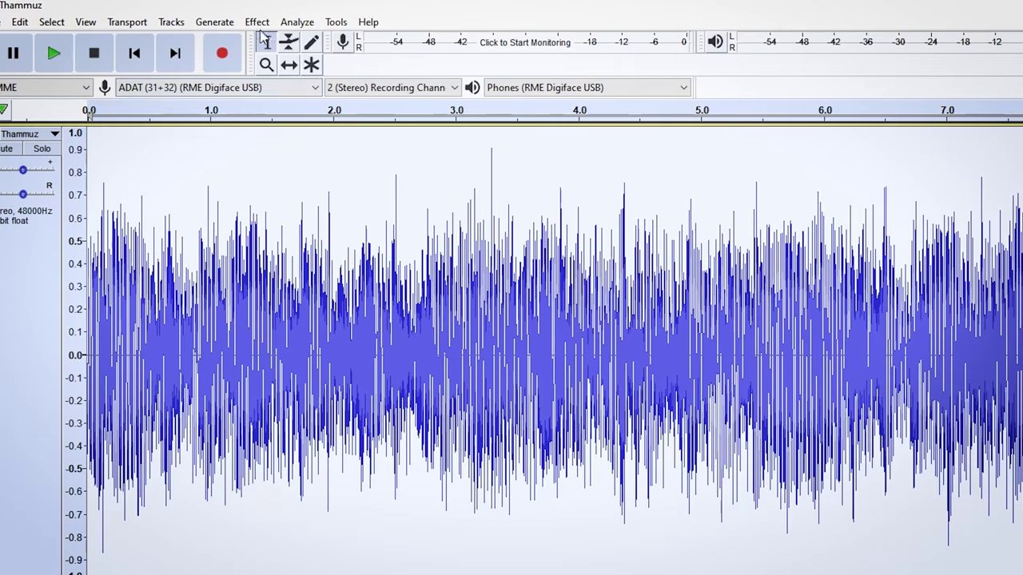
Step: Switch to Audacity and open Vocal Reduction and Isolation on the Thammuz track with Remove Vocals as the action
{"action": "left_click", "coordinate": [258, 22]}
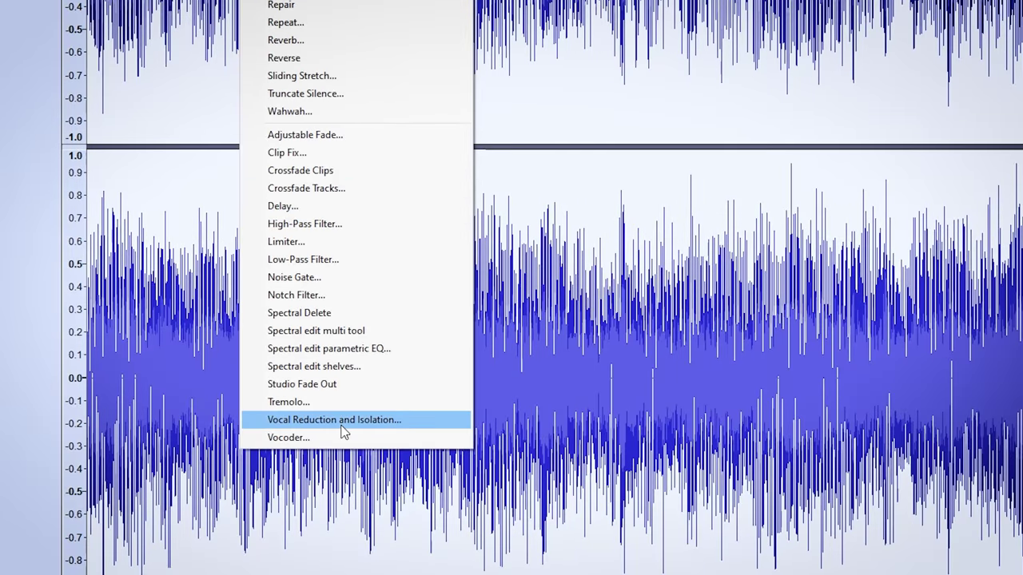
{"action": "left_click", "coordinate": [341, 420]}
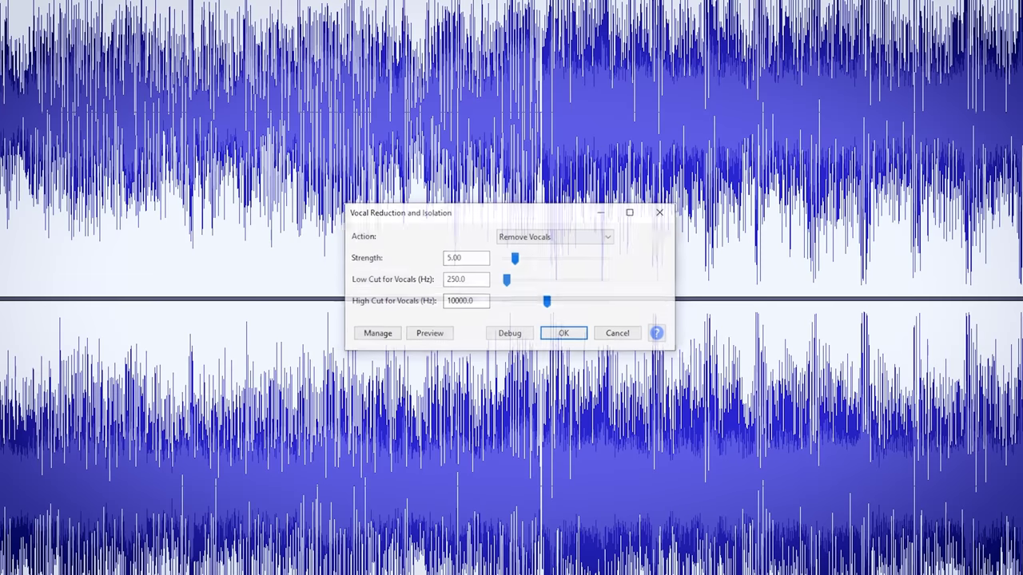
{"action": "left_click", "coordinate": [541, 239]}
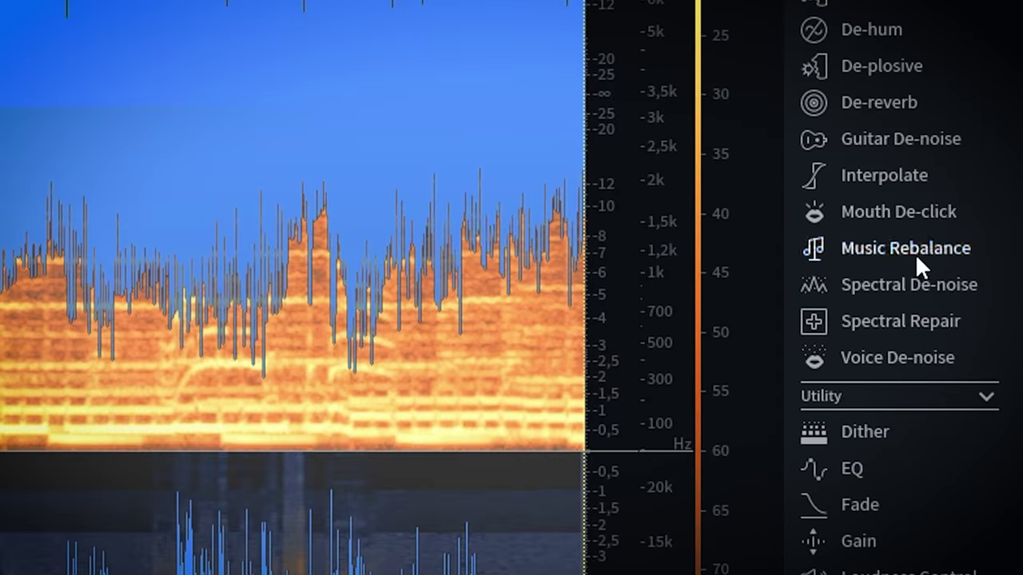
Step: Switch to iZotope RX and open the Music Rebalance module
{"action": "left_click", "coordinate": [988, 211]}
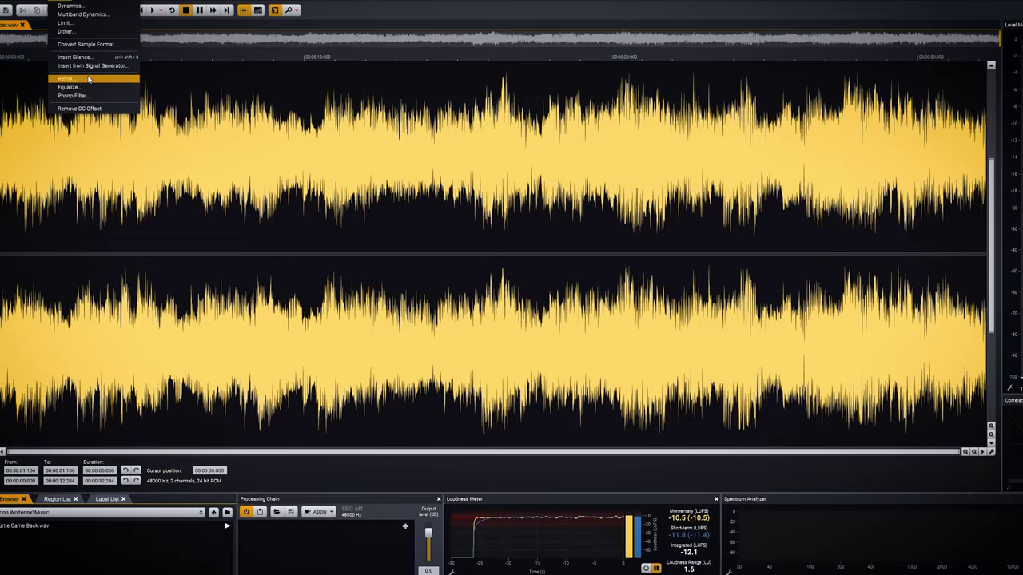
Step: In Acoustica, process the second song with Remix, keeping Vocals at -24.0 and the other stems at 0.0, and play it
{"action": "left_click", "coordinate": [88, 80]}
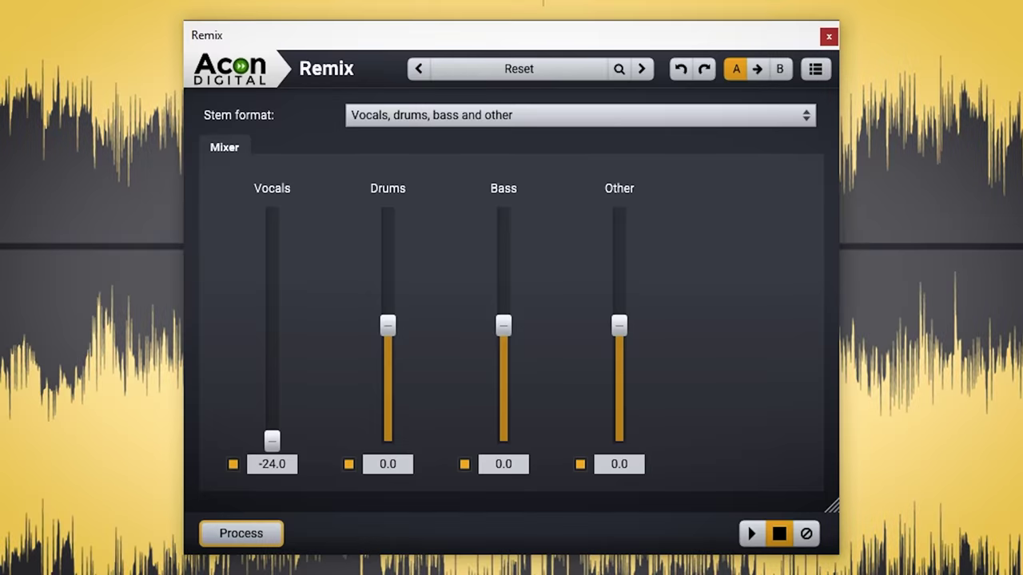
{"action": "left_click", "coordinate": [241, 533]}
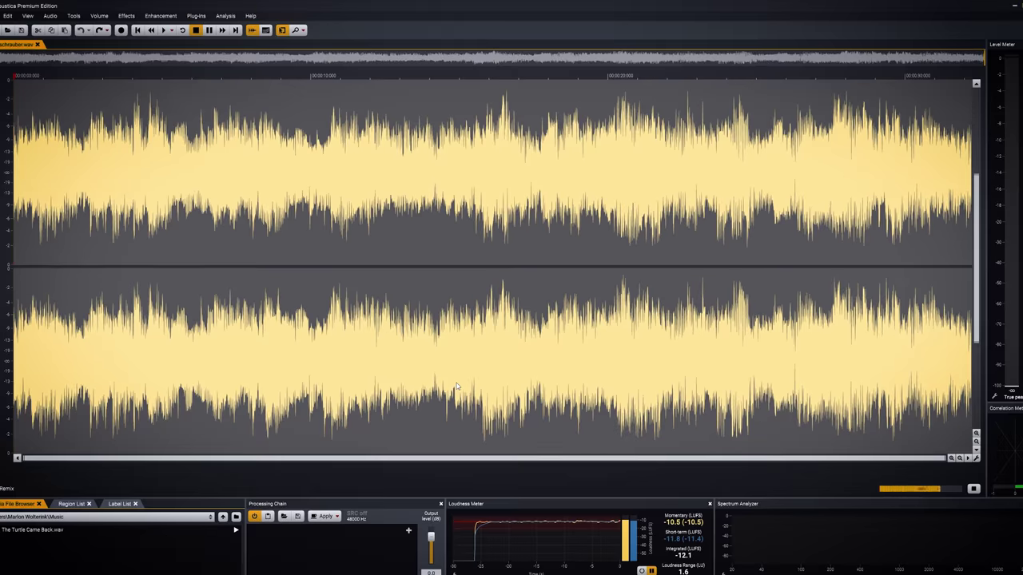
{"action": "key", "text": "space"}
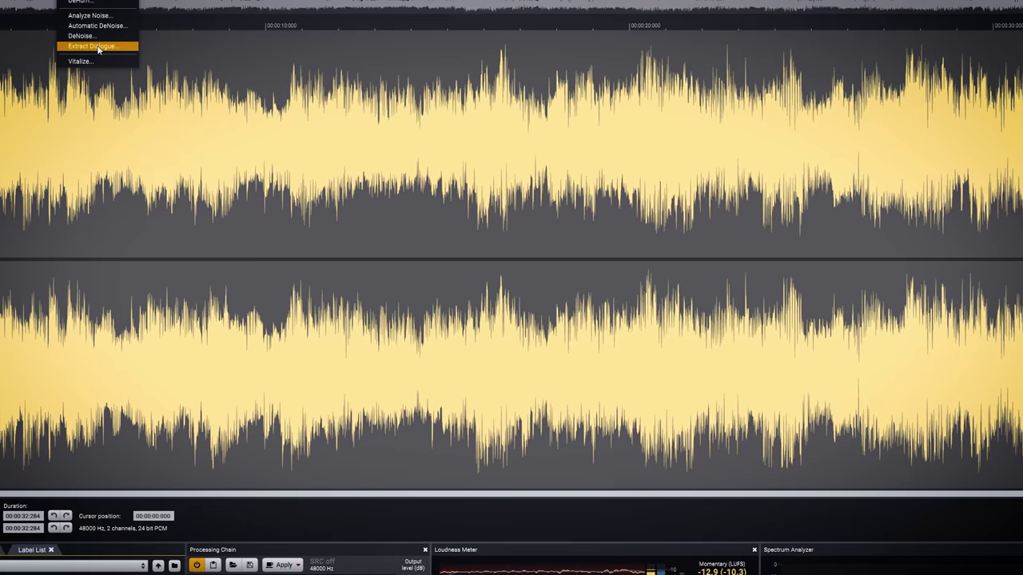
Step: Open Extract Dialogue with Solo noise and Emphasis on, and preview its effect on the song
{"action": "left_click", "coordinate": [103, 45]}
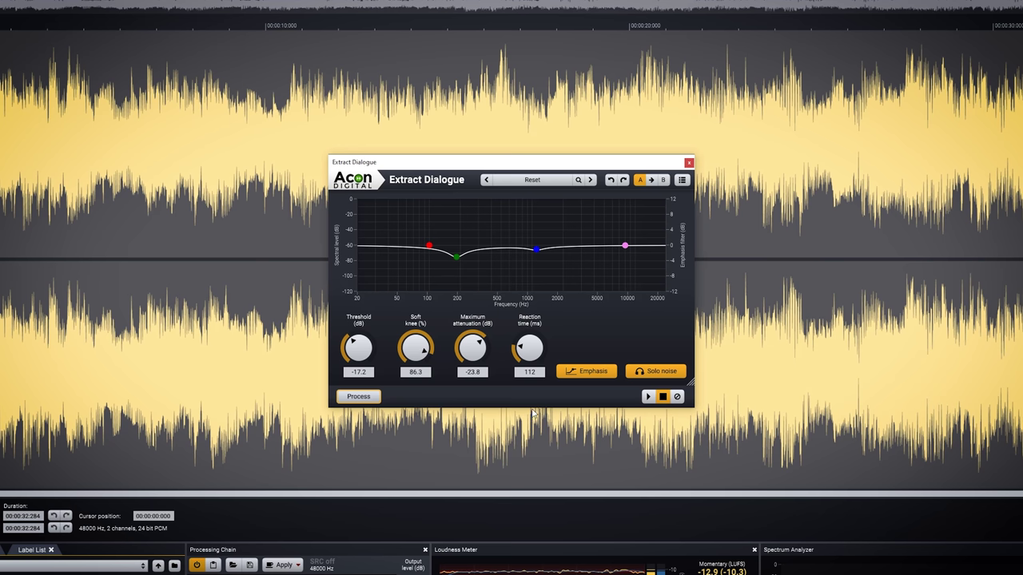
{"action": "left_click", "coordinate": [649, 397]}
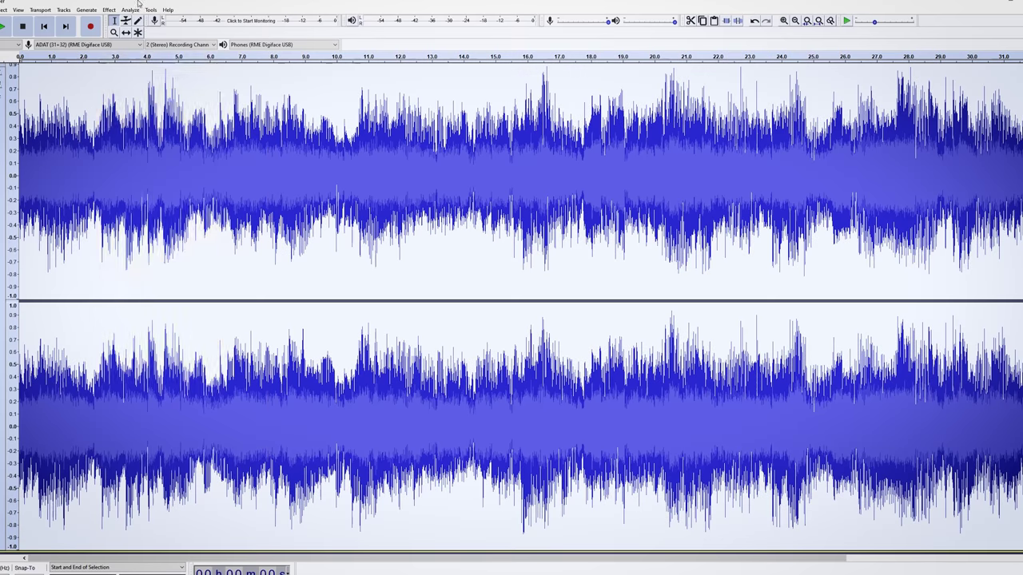
Step: In Audacity, apply Vocal Reduction and Isolation with Remove Vocals, a 250 Hz low cut and a 10000 Hz high cut
{"action": "left_click", "coordinate": [112, 9]}
{"action": "left_click", "coordinate": [149, 453]}
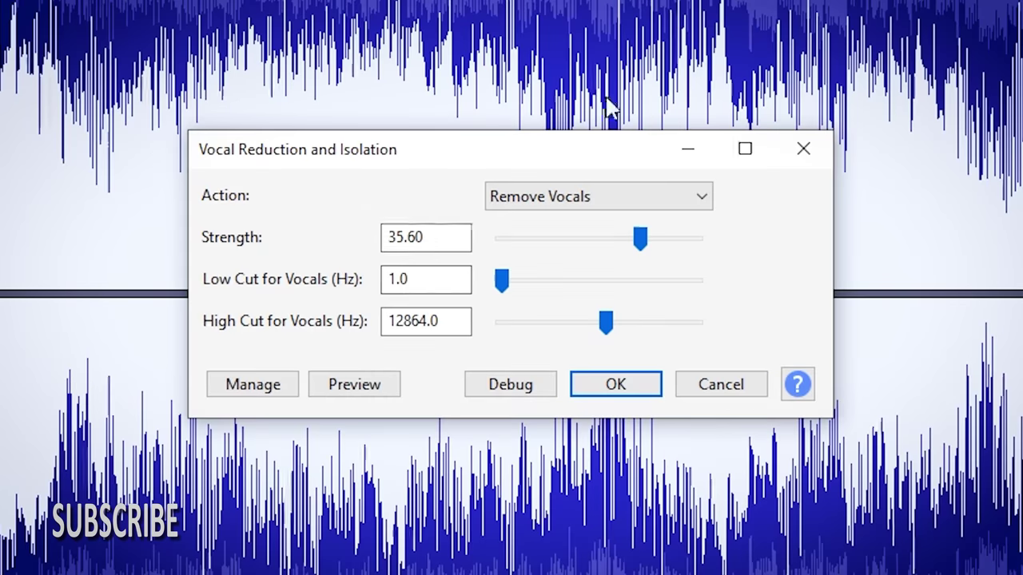
{"action": "double_click", "coordinate": [428, 279]}
{"action": "type", "text": "250"}
{"action": "left_click", "coordinate": [448, 321]}
{"action": "type", "text": "10000"}
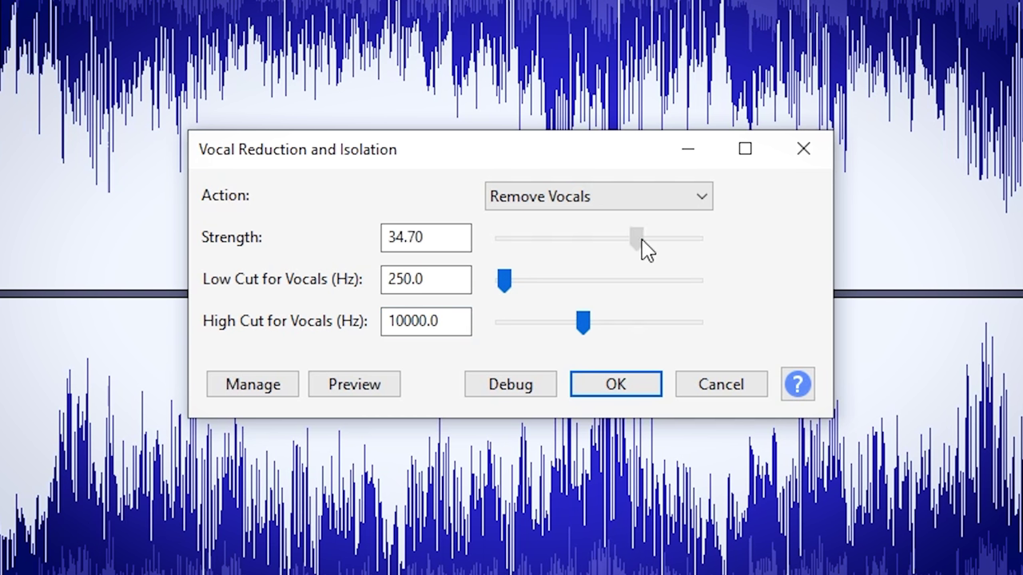
{"action": "left_click", "coordinate": [620, 390]}
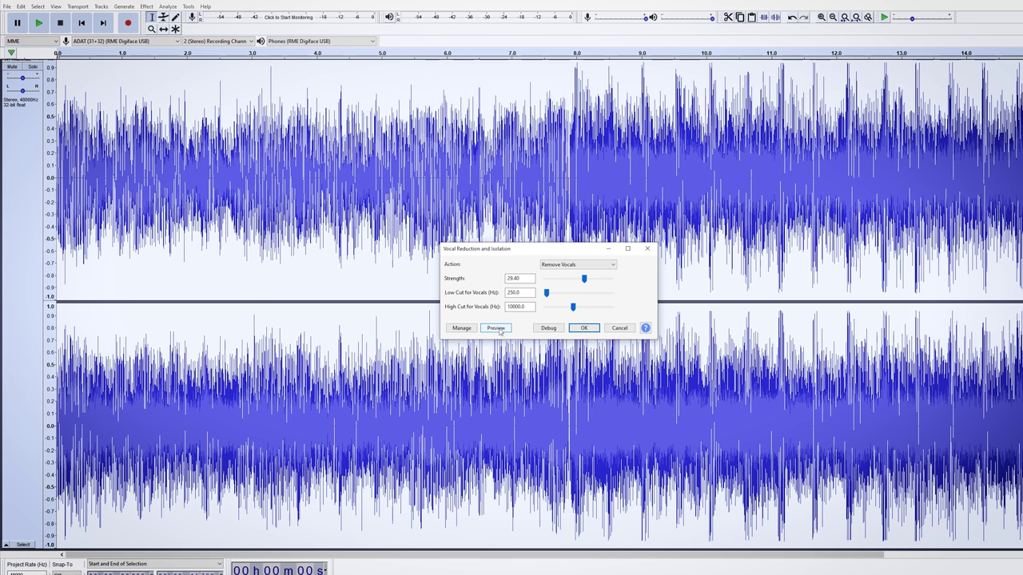
Step: Apply Remove Vocals to the shorter track with strength 29.40, low cut 250 Hz and high cut 10000 Hz
{"action": "left_click", "coordinate": [582, 328]}
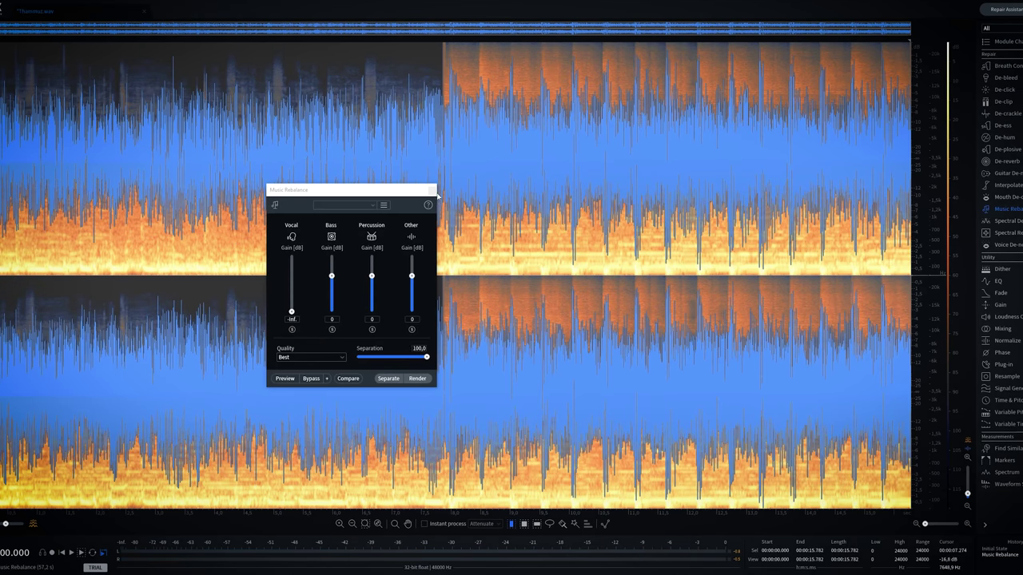
Step: Switch to iZotope RX, close Music Rebalance and play the rebalanced audio
{"action": "left_click", "coordinate": [433, 192]}
{"action": "key", "text": "space"}
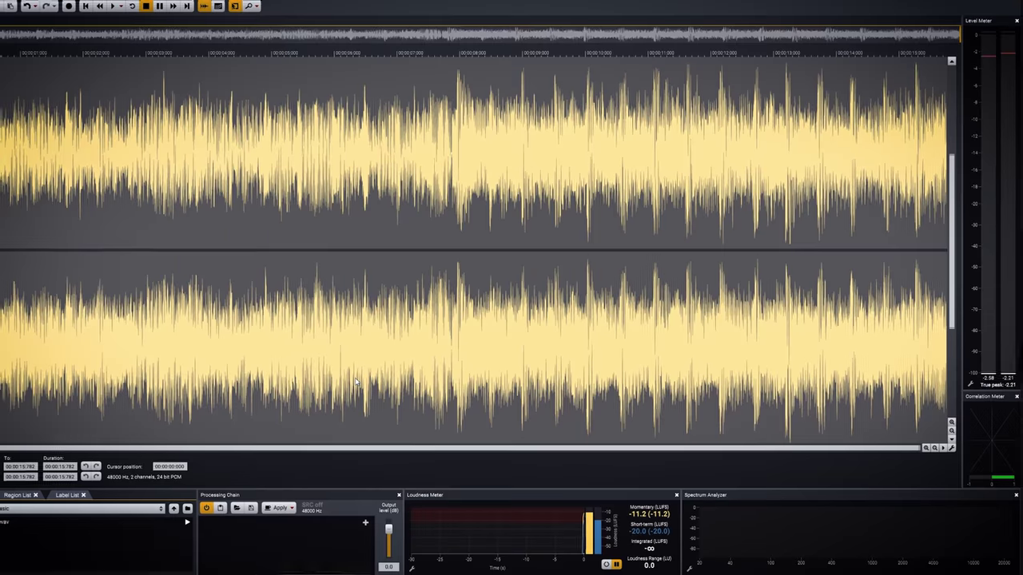
Step: Switch to Acoustica and play the processed song from the start
{"action": "key", "text": "space"}
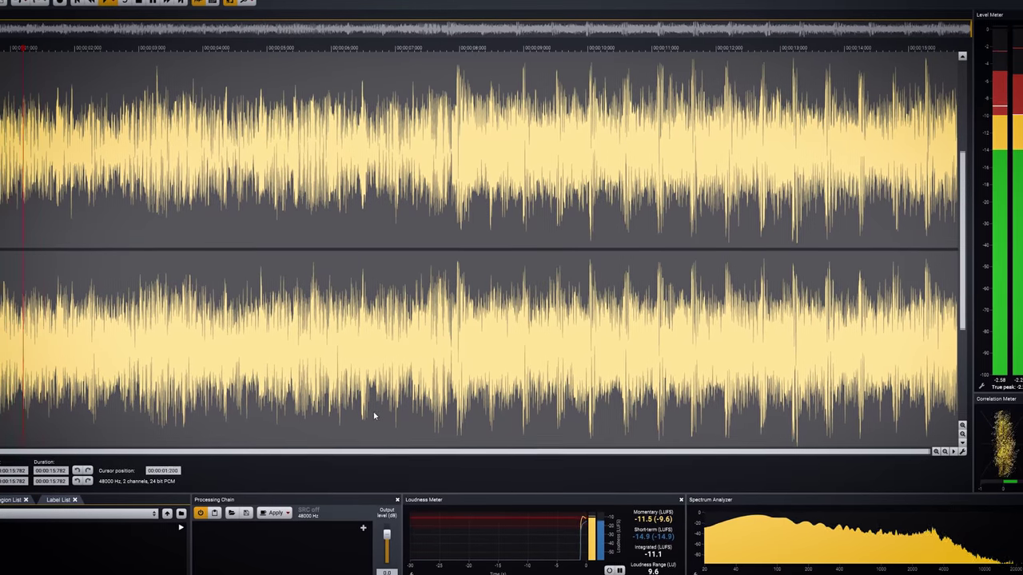